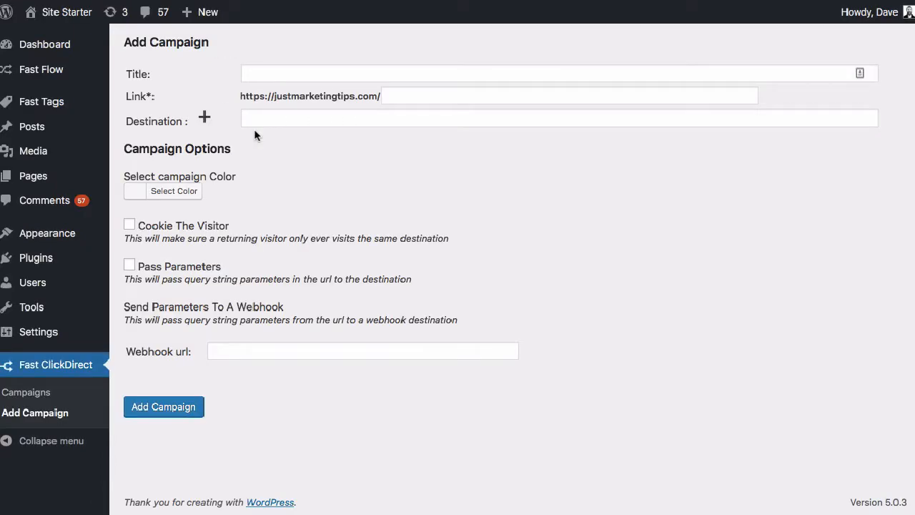
pyautogui.click(278, 75)
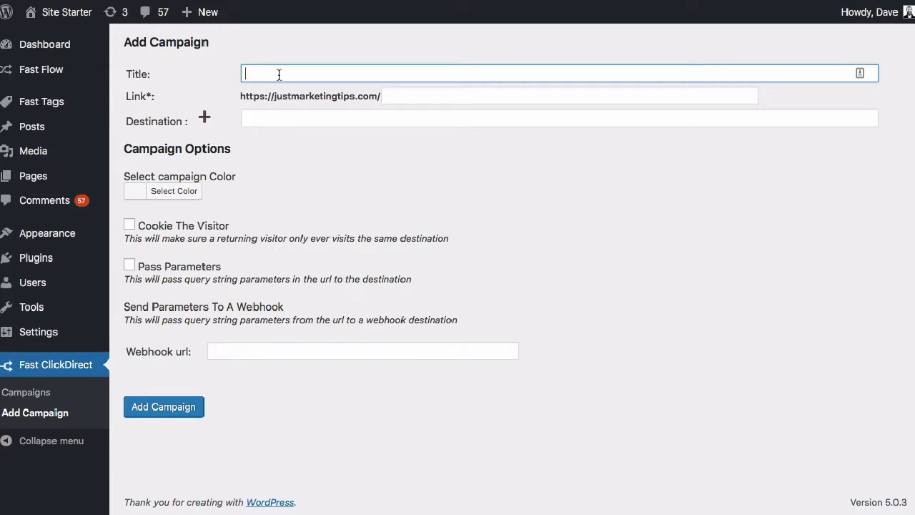
pyautogui.write('Click To Google')
pyautogui.press('Tab')
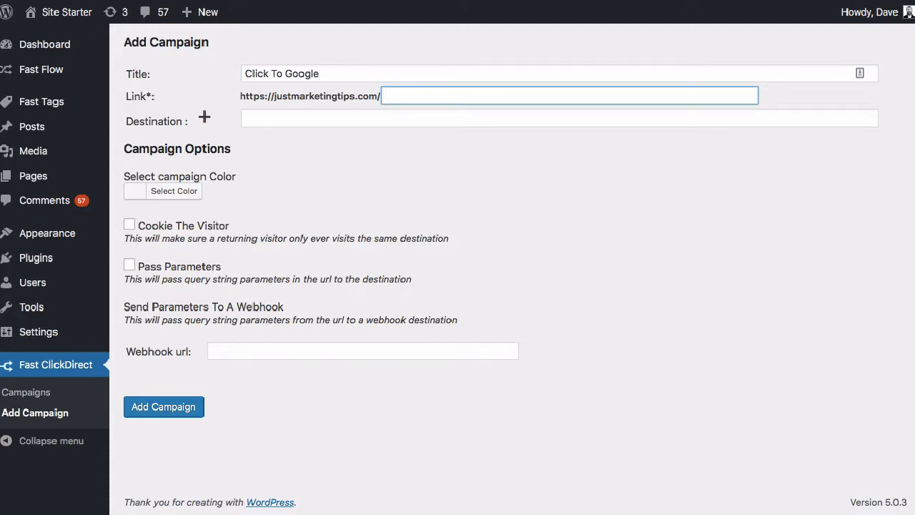
pyautogui.write('google')
pyautogui.press('Tab')
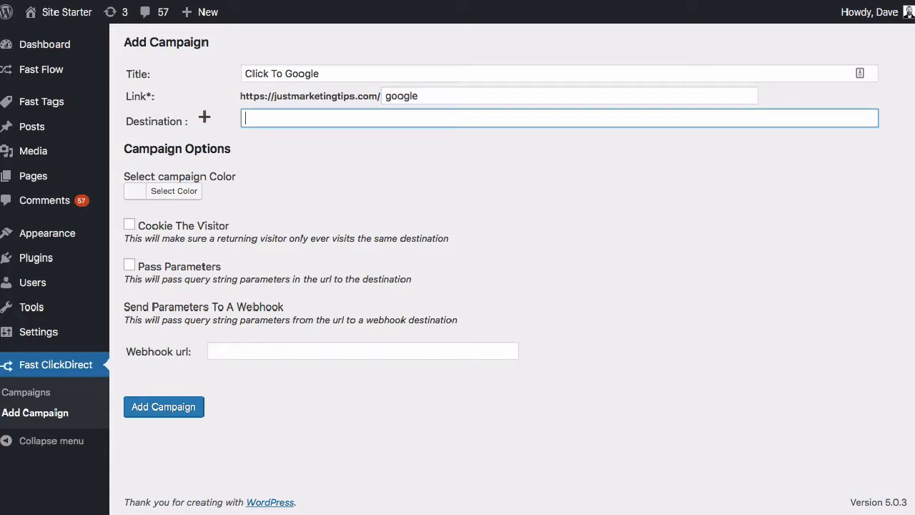
pyautogui.write('htt')
pyautogui.press('Right')
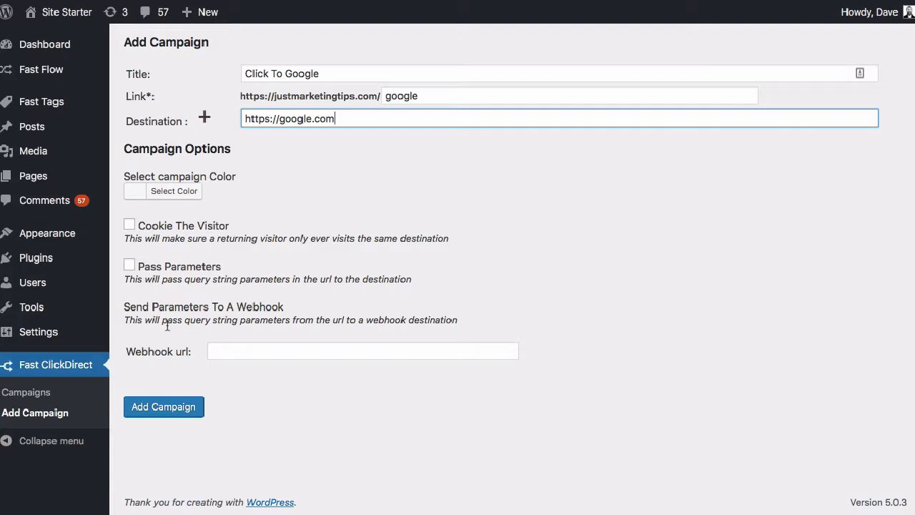
pyautogui.click(173, 414)
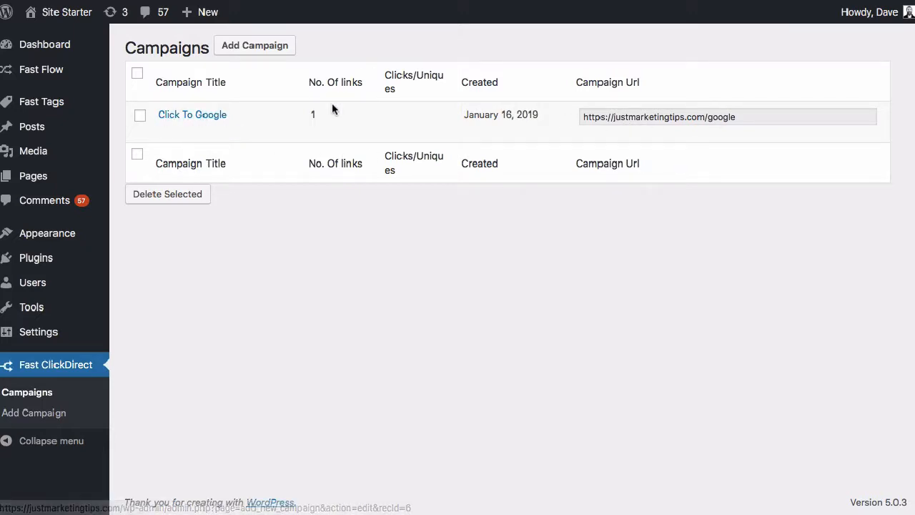
# Copy the Click To Google campaign URL and open it in a new private browser window.
pyautogui.moveTo(330, 118)
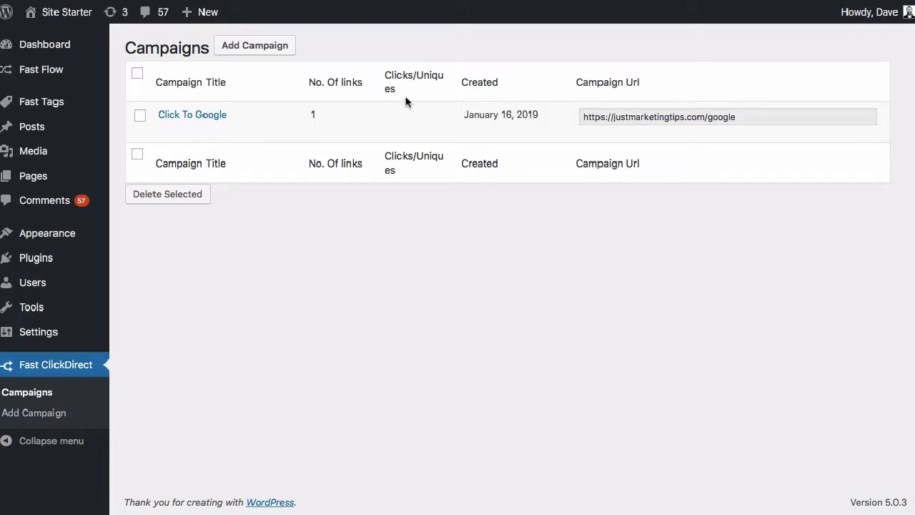
pyautogui.moveTo(401, 130)
pyautogui.click(619, 123)
pyautogui.tripleClick(619, 123)
pyautogui.press('super+c')
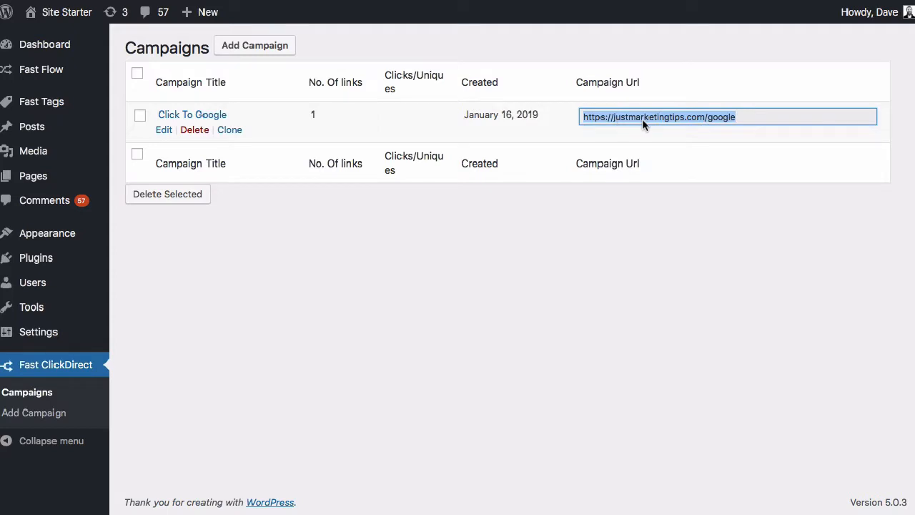
pyautogui.press('super+shift+n')
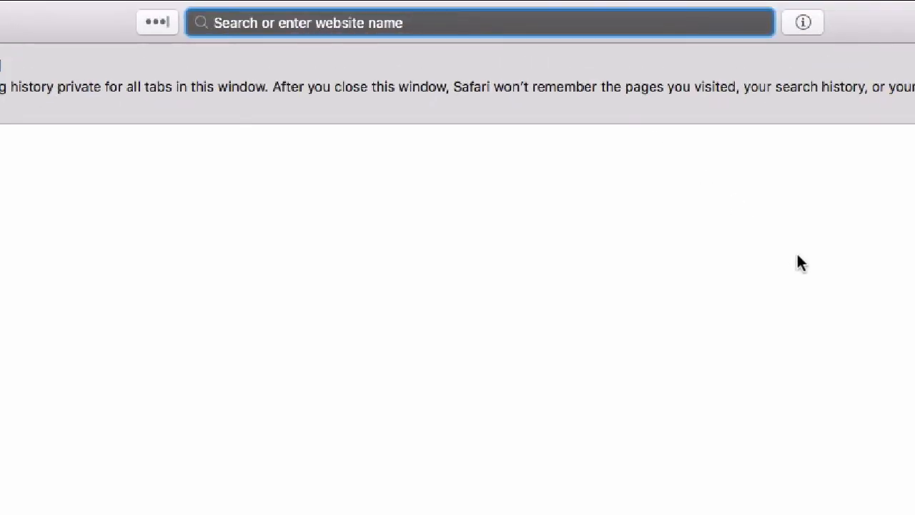
pyautogui.press('super+v')
pyautogui.press('Return')
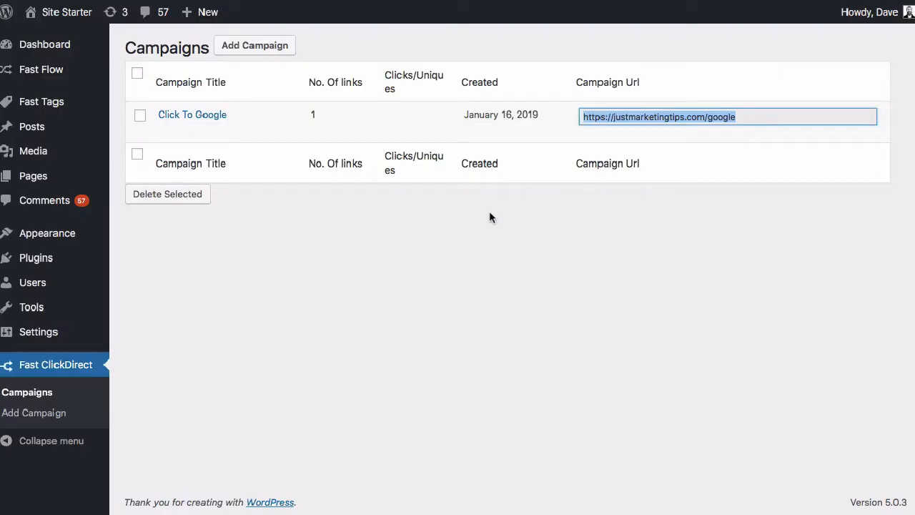
pyautogui.click(463, 240)
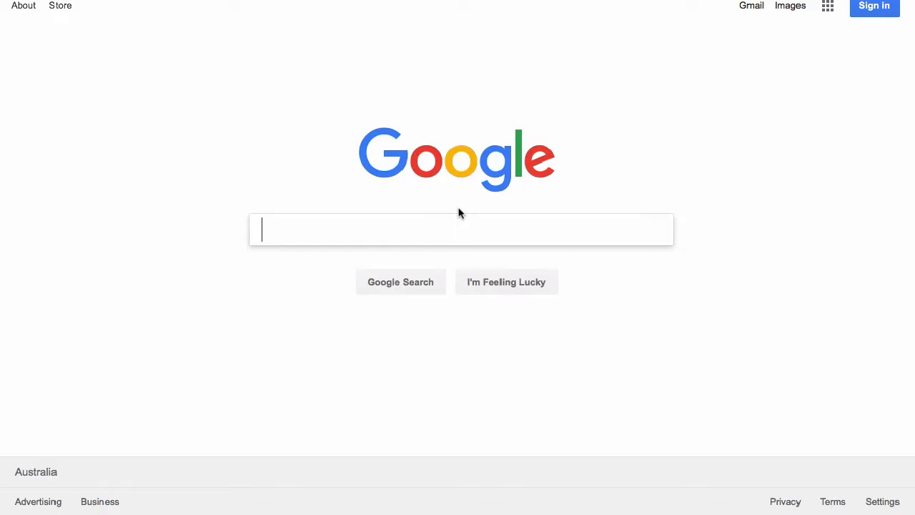
pyautogui.click(490, 1)
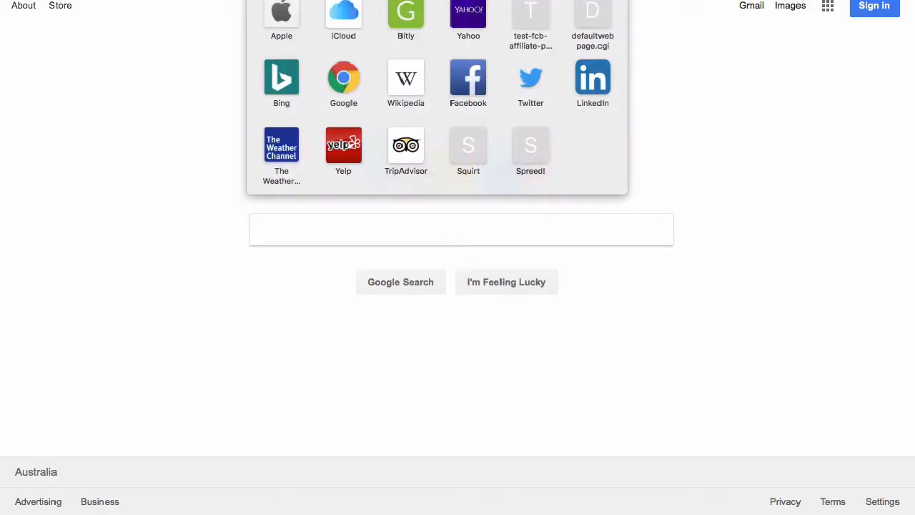
pyautogui.press('super+v')
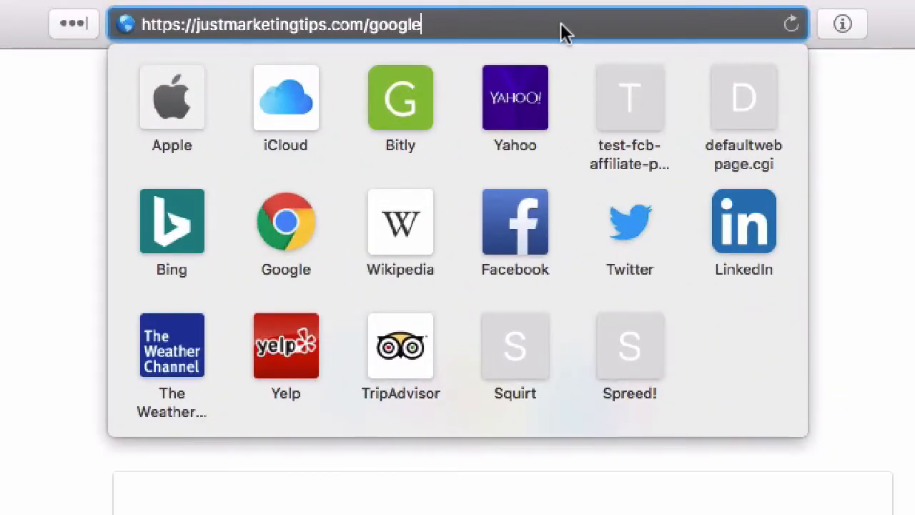
pyautogui.press('Return')
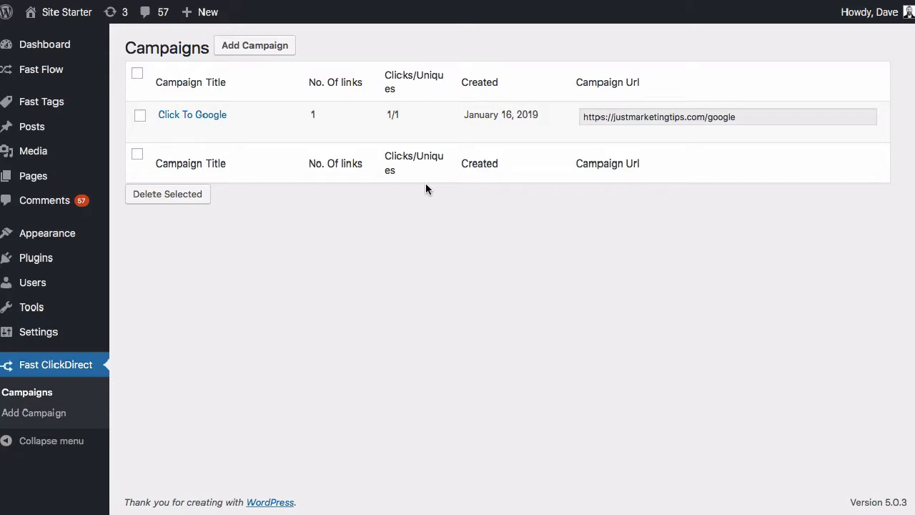
pyautogui.press('super+r')
# Open the campaign URL in another new private window and check the campaign's clicks and uniques.
pyautogui.press('super+shift+n')
pyautogui.press('super+v')
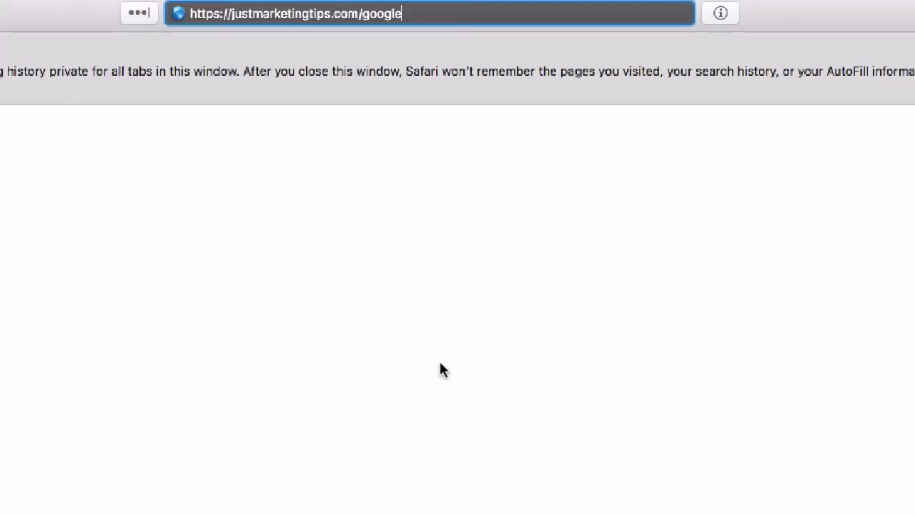
pyautogui.press('Return')
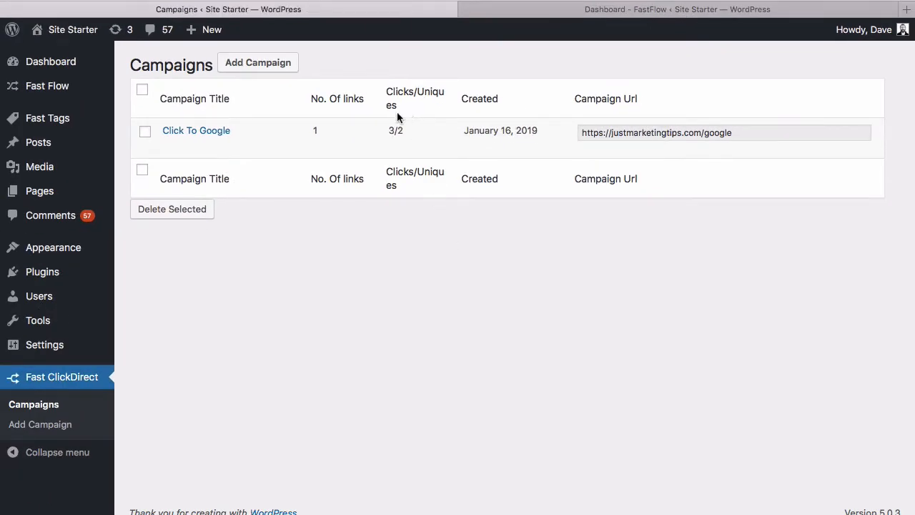
pyautogui.moveTo(390, 125)
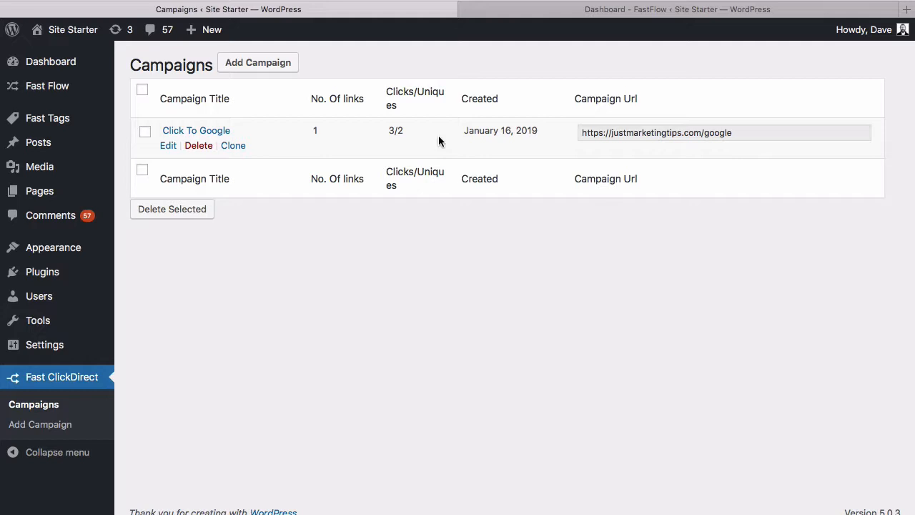
pyautogui.click(188, 132)
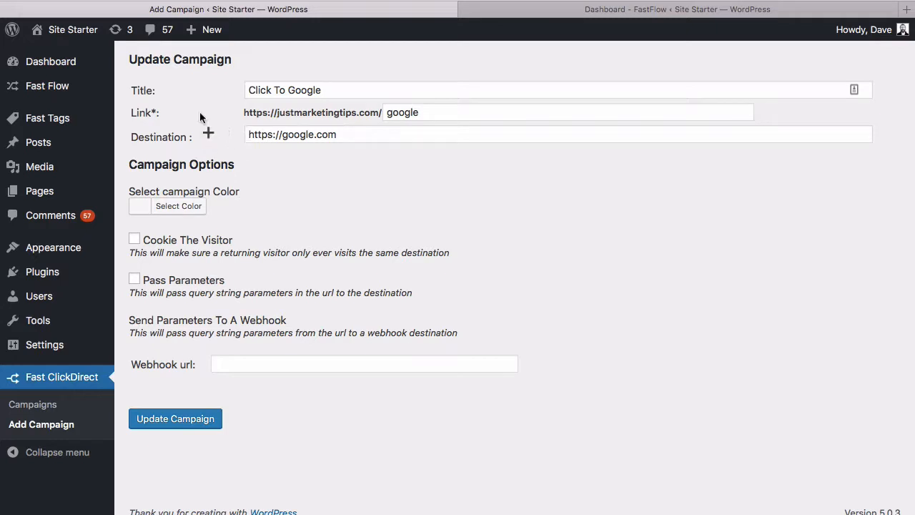
pyautogui.click(208, 138)
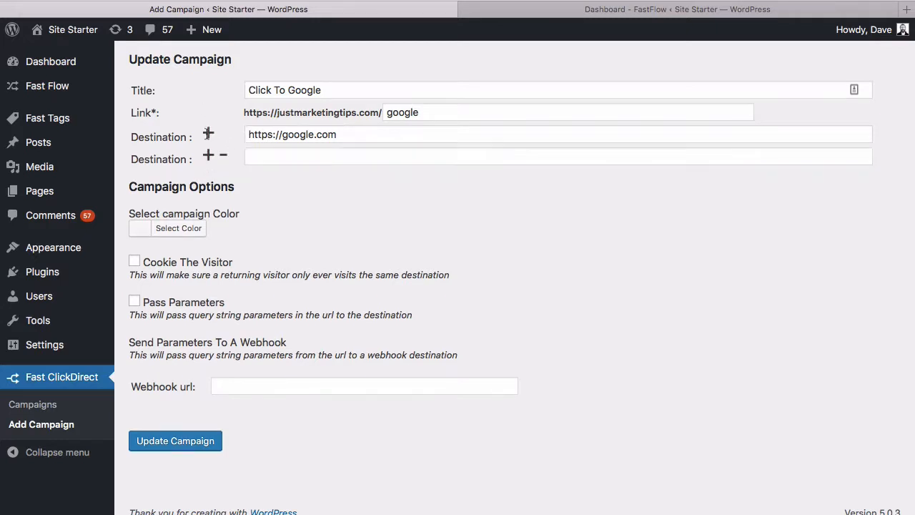
pyautogui.click(266, 154)
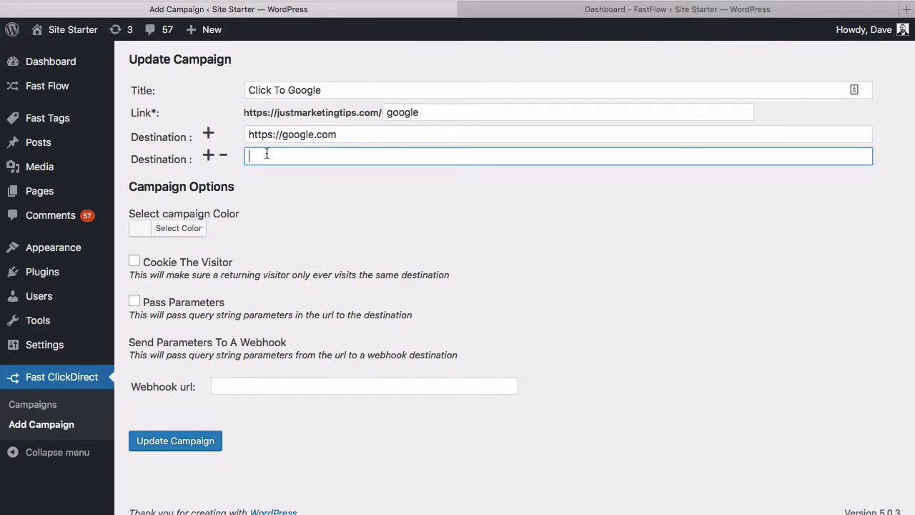
pyautogui.write('http://facebook.com')
pyautogui.click(179, 442)
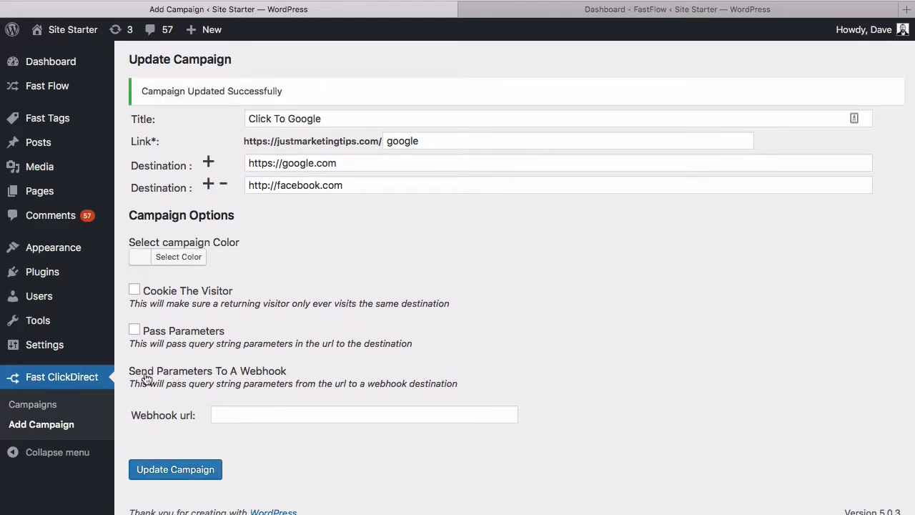
# Copy the two-destination campaign's URL from the campaigns list and load it in a fresh private window.
pyautogui.click(40, 378)
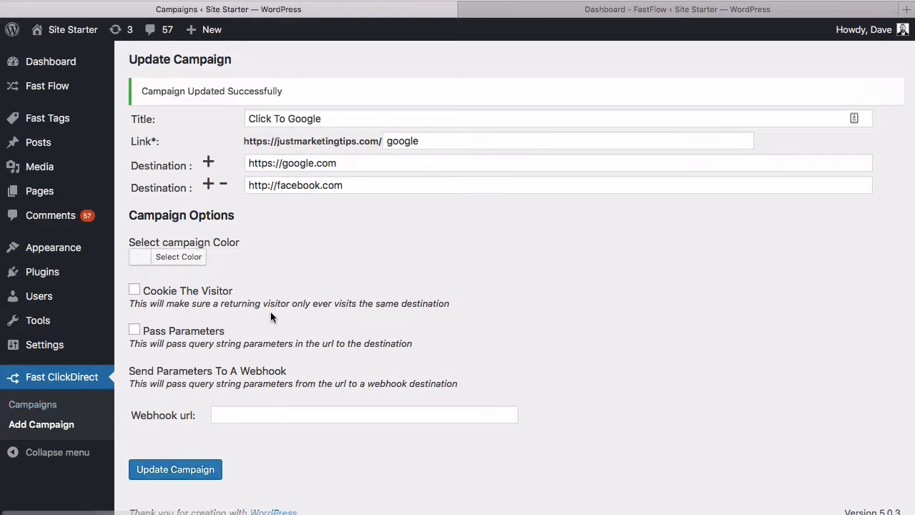
pyautogui.click(626, 134)
pyautogui.press('super+c')
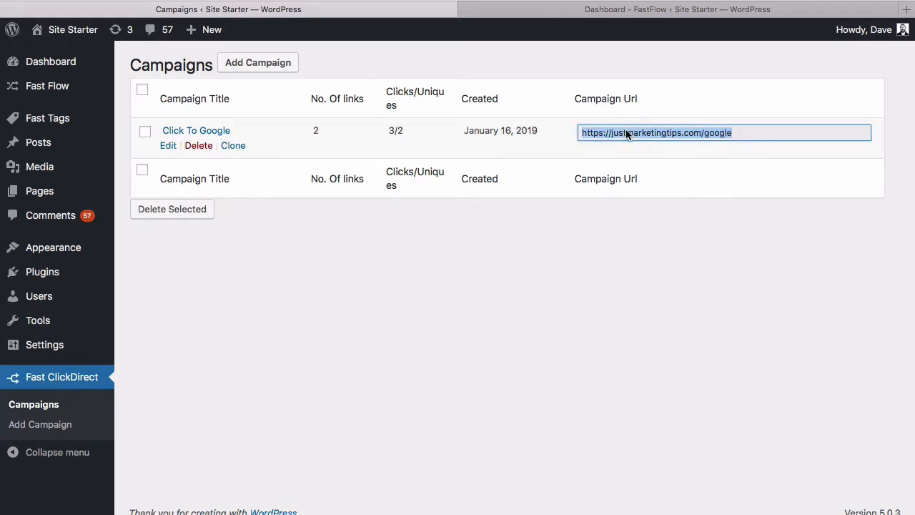
pyautogui.press('super+shift+n')
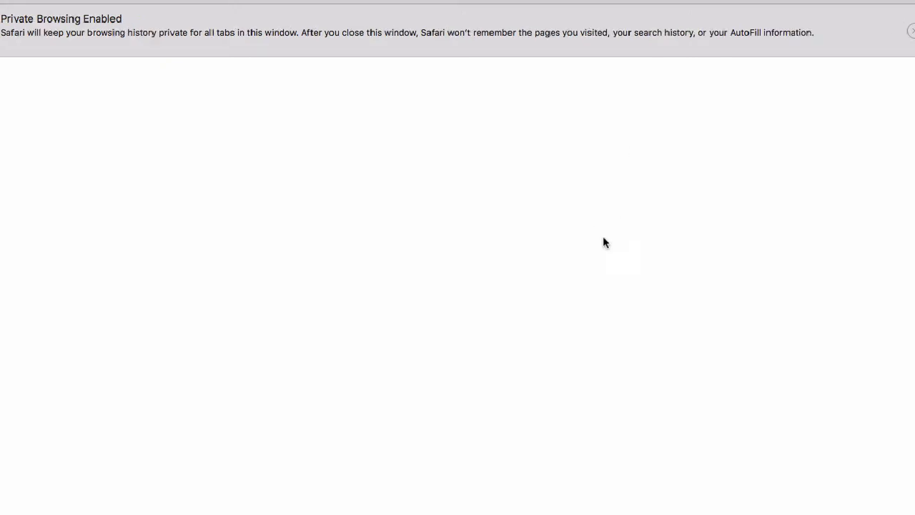
pyautogui.write('justmarketingtips.com/google')
pyautogui.press('Return')
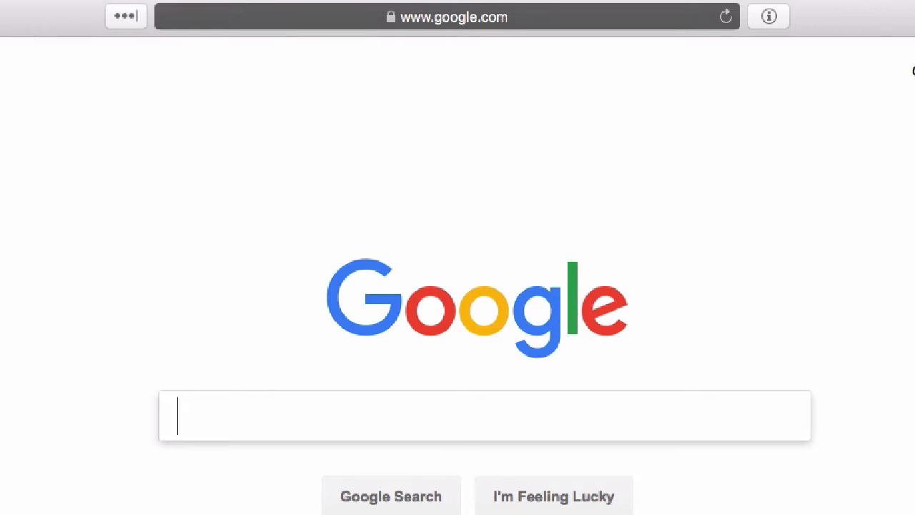
# Load the campaign URL a second time in the same private window and refresh the campaigns list to check the clicks.
pyautogui.click(524, 16)
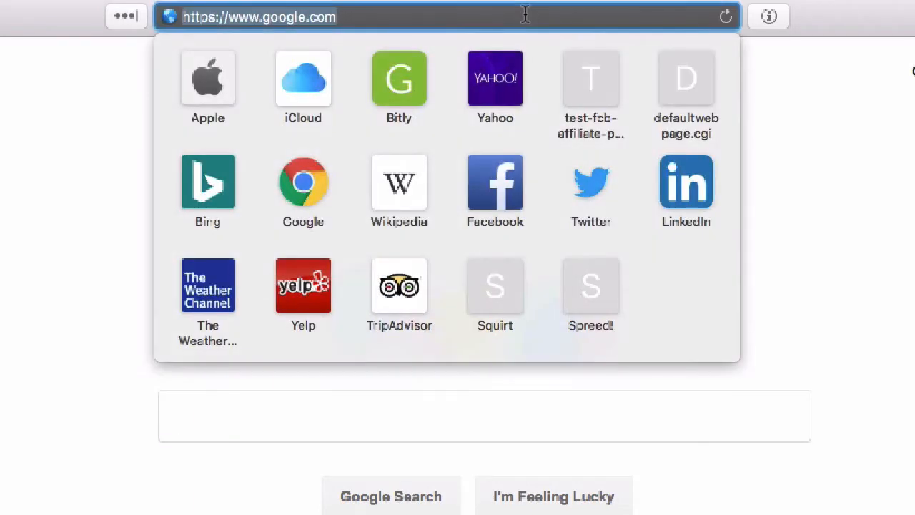
pyautogui.press('super+v')
pyautogui.press('Return')
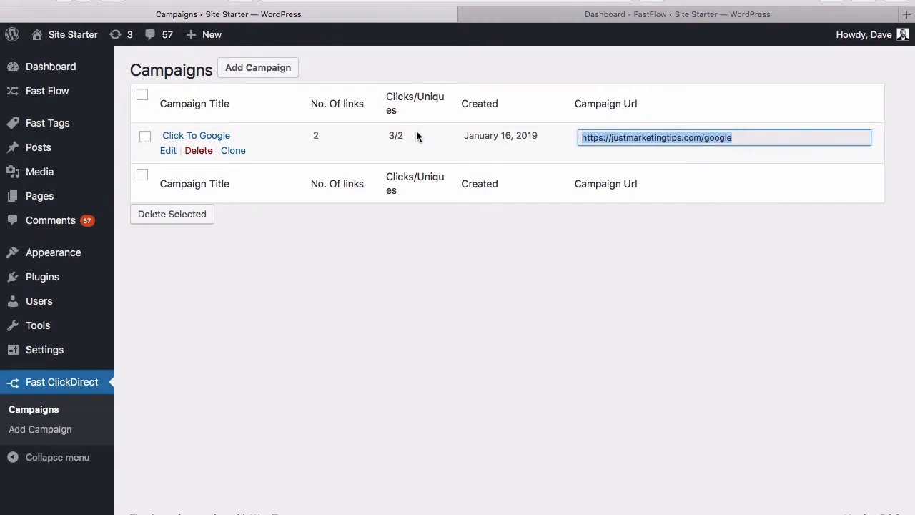
pyautogui.click(395, 261)
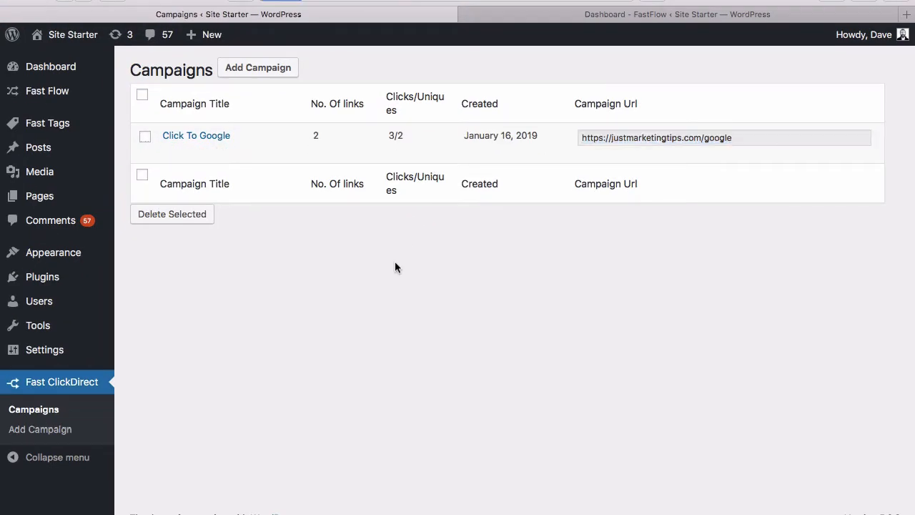
pyautogui.press('super+r')
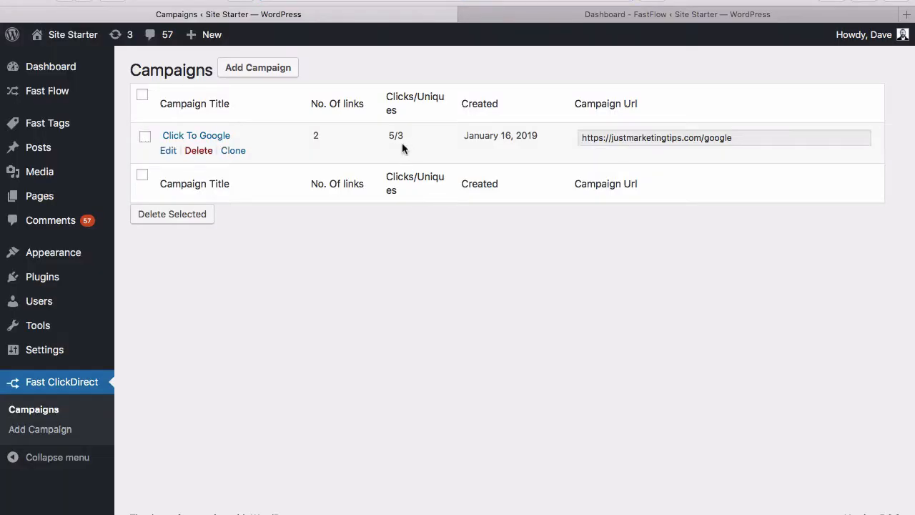
# Tick Cookie The Visitor in the Click To Google campaign and return to the campaigns list without updating.
pyautogui.click(196, 138)
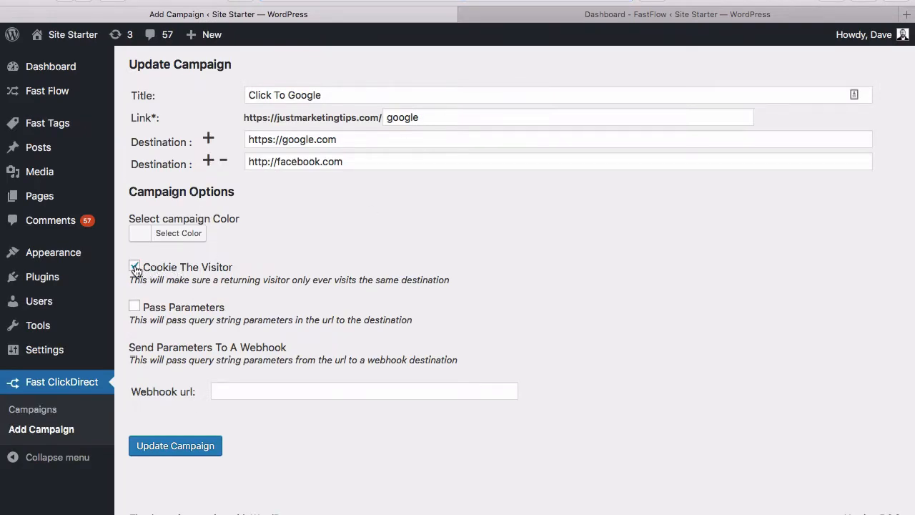
pyautogui.click(135, 266)
pyautogui.click(32, 411)
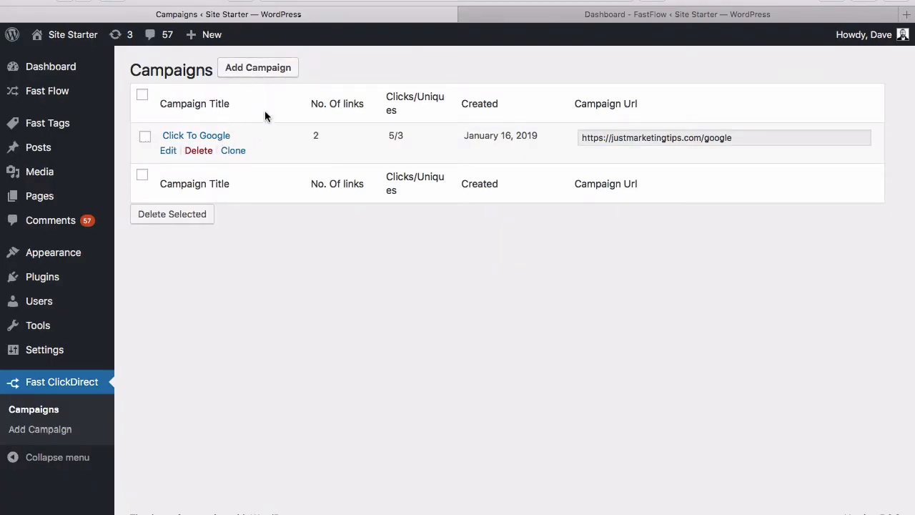
pyautogui.click(277, 68)
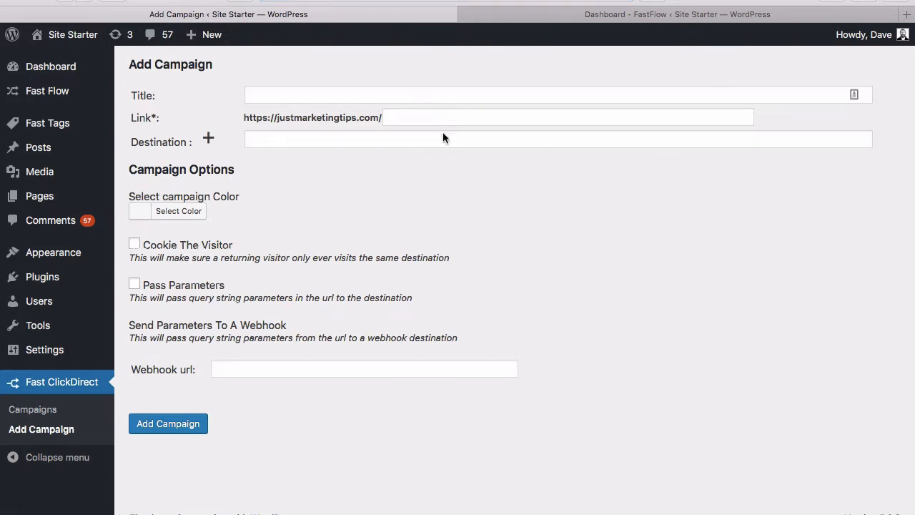
pyautogui.click(382, 89)
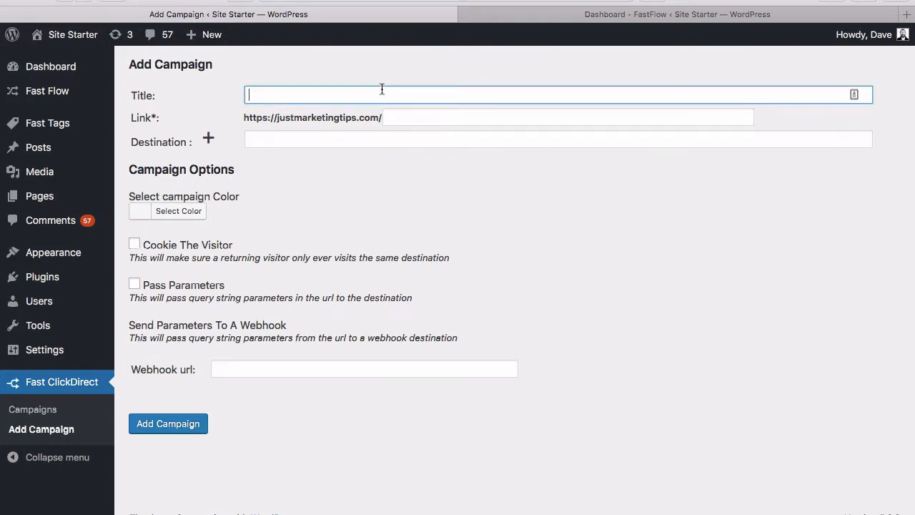
pyautogui.write('Campaign 2')
pyautogui.click(453, 117)
pyautogui.write('2')
pyautogui.click(429, 132)
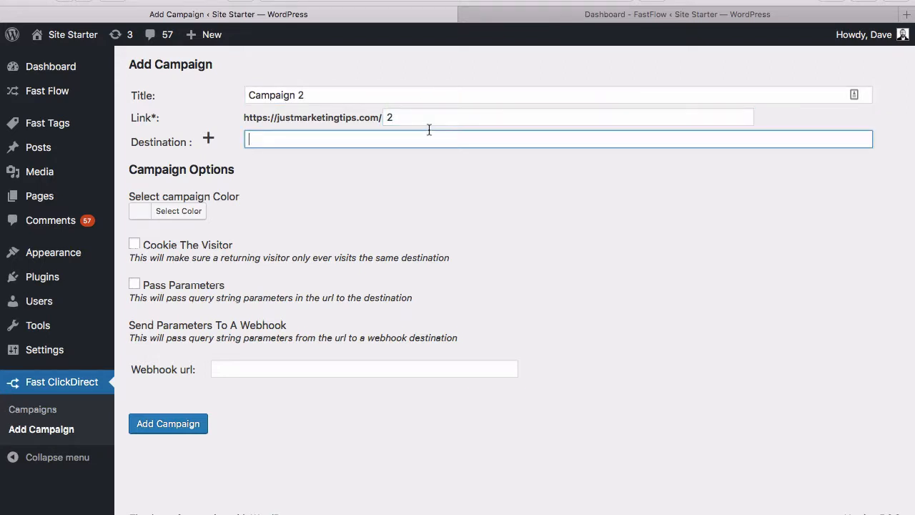
pyautogui.write('https://twitter.com')
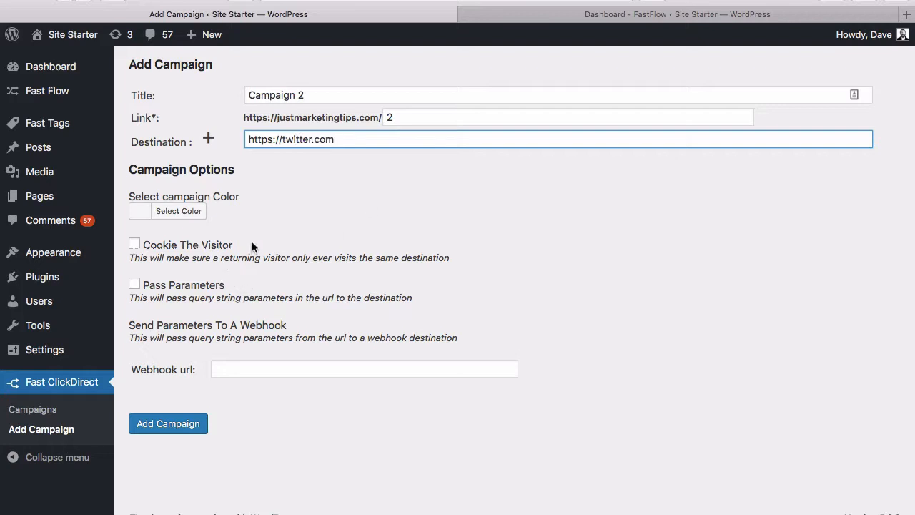
pyautogui.click(182, 429)
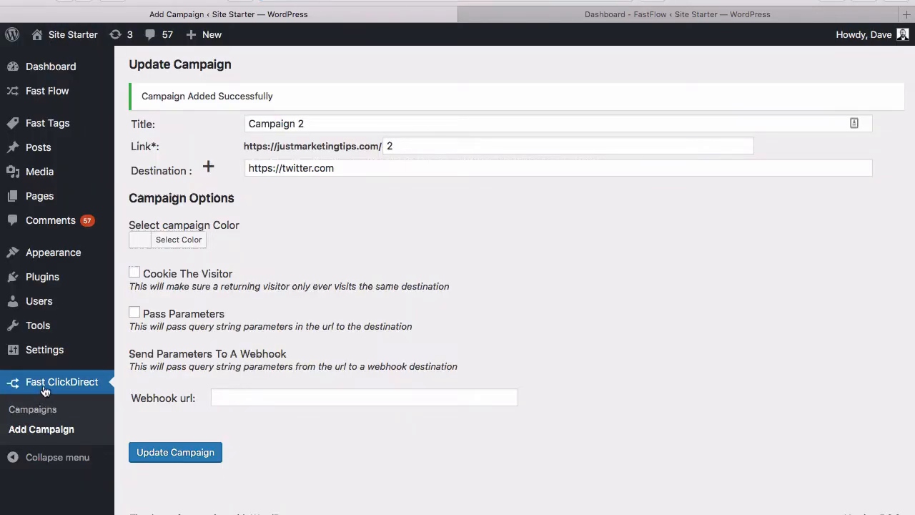
# Load Campaign 2's URL from the campaigns list in a private window and return to the refreshed list to check its clicks.
pyautogui.click(44, 386)
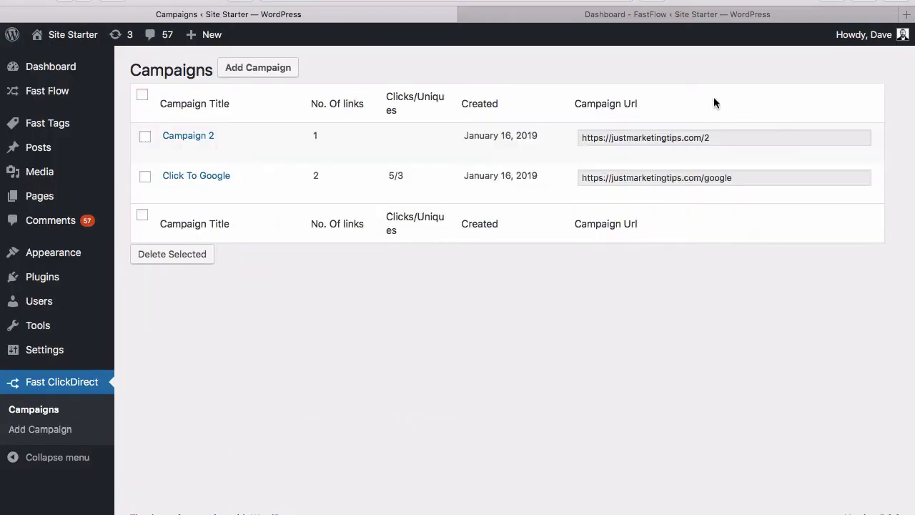
pyautogui.click(635, 138)
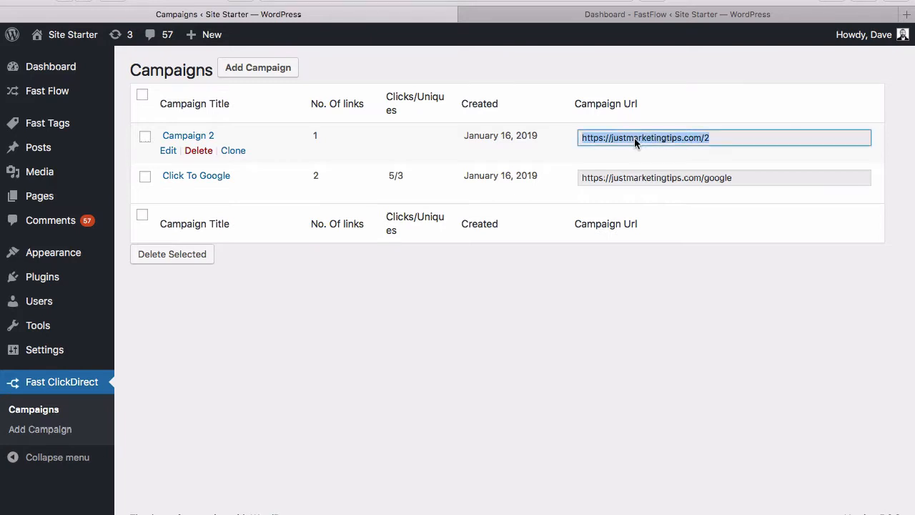
pyautogui.press('super+shift+n')
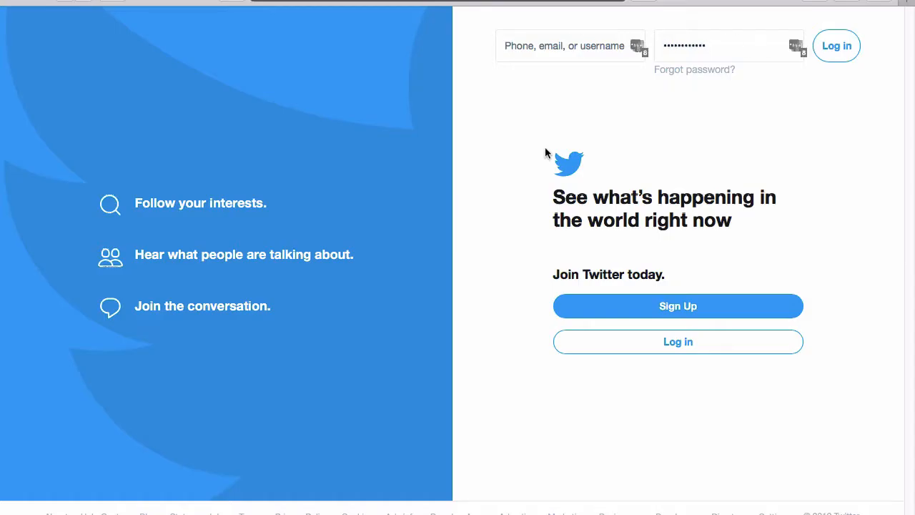
pyautogui.press('super+w')
pyautogui.click(440, 289)
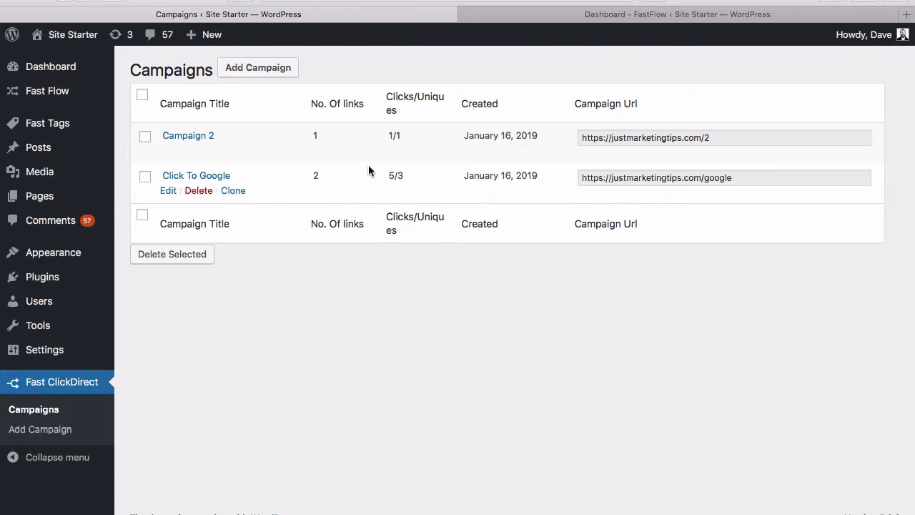
# Open the Fast Flow dashboard in a new browser tab, keeping the campaigns list open.
pyautogui.moveTo(68, 70)
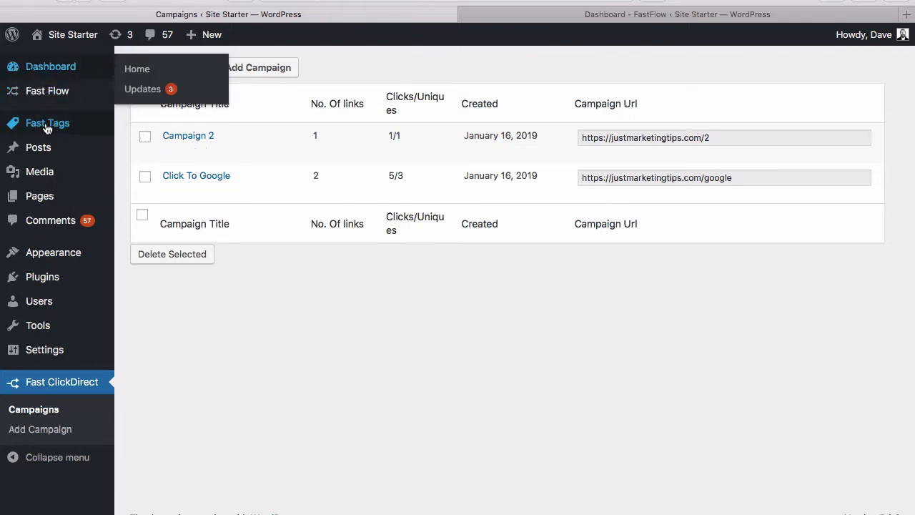
pyautogui.moveTo(43, 91)
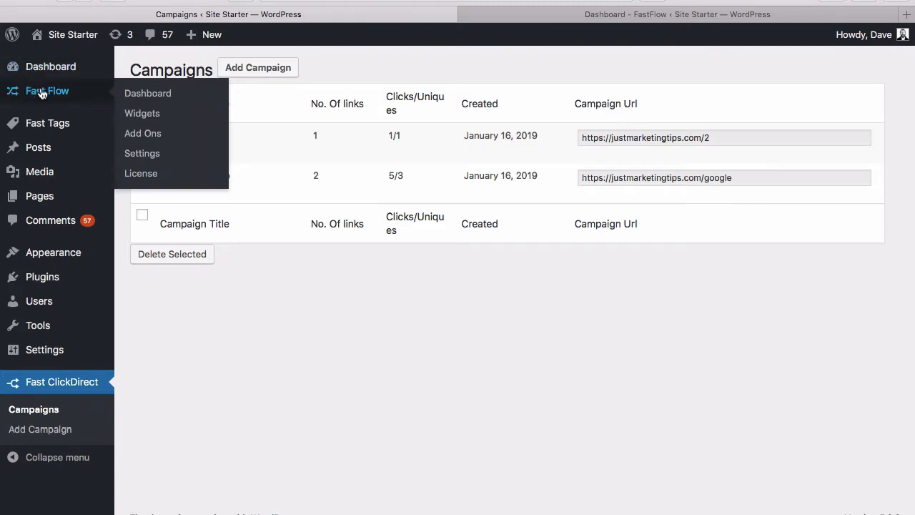
pyautogui.click(139, 98)
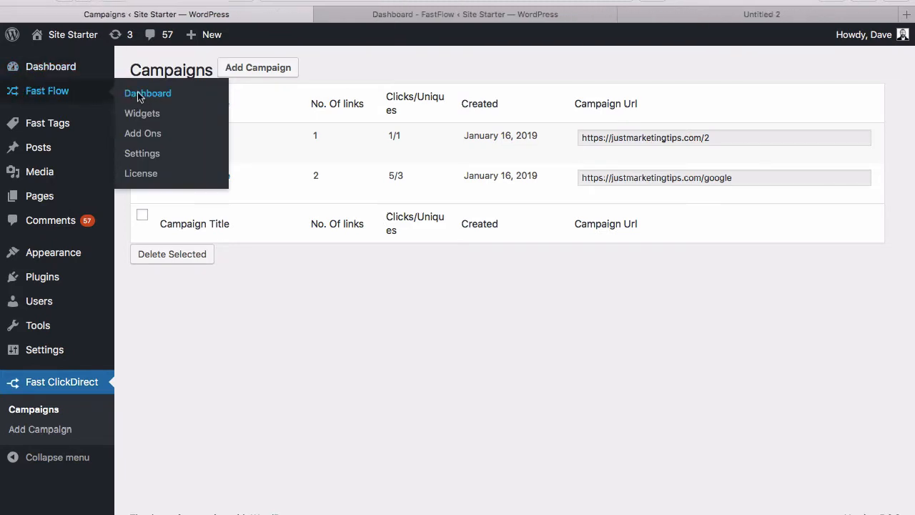
pyautogui.click(651, 17)
pyautogui.click(226, 15)
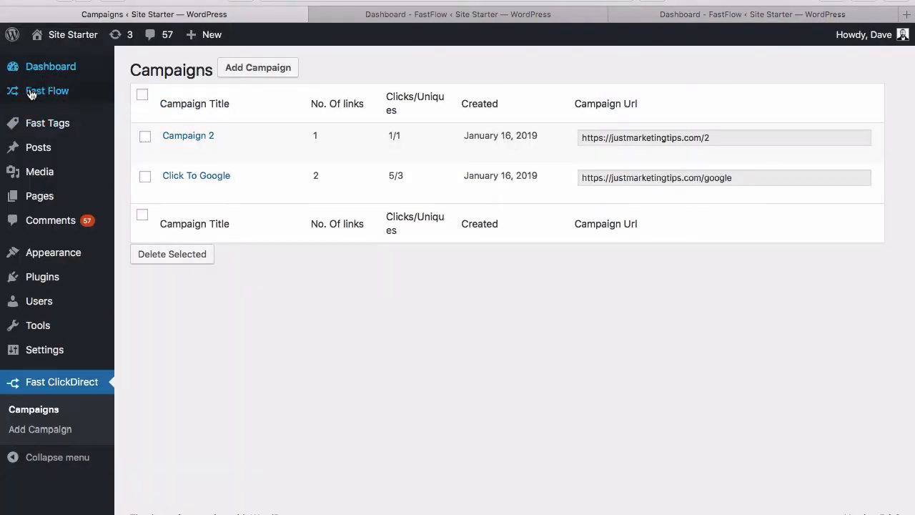
pyautogui.click(693, 14)
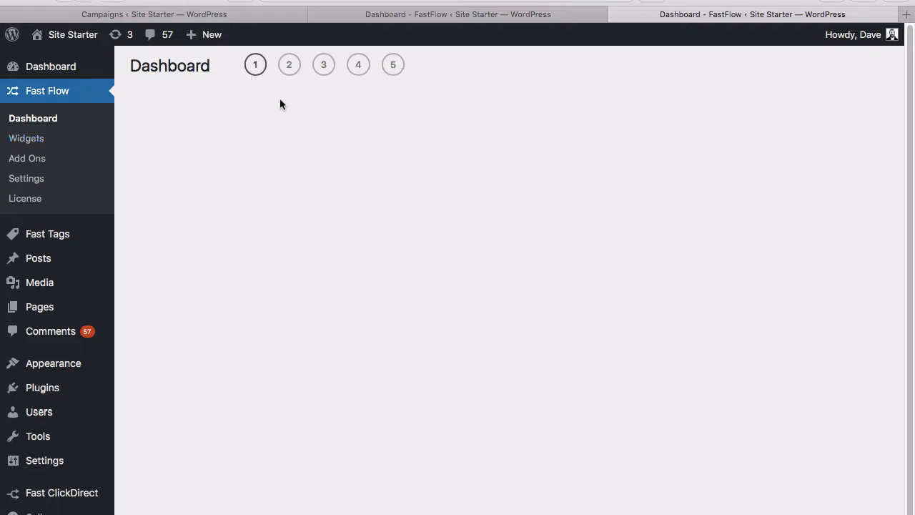
# Add a Fast Clickdirect widget to Dashboard 1 in the Fast Flow widgets and title it "Clicks".
pyautogui.click(17, 137)
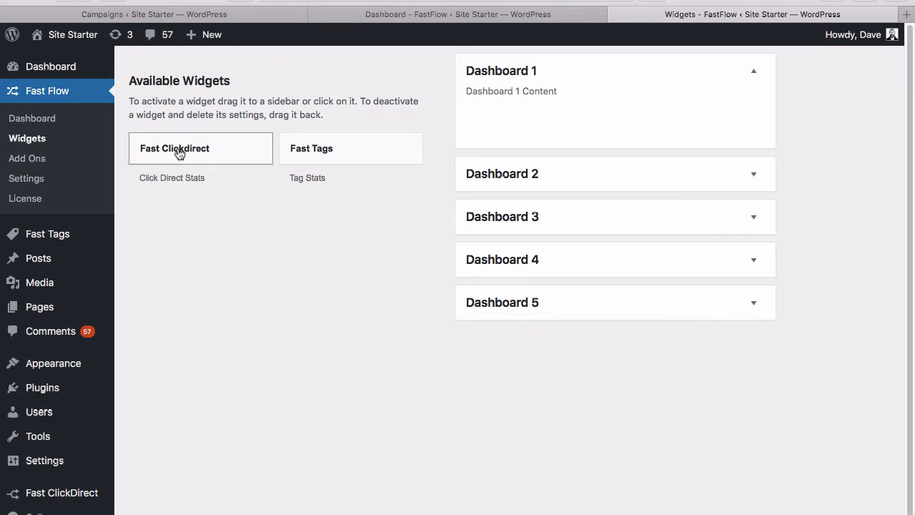
pyautogui.moveTo(176, 154); pyautogui.dragTo(542, 121)
pyautogui.click(527, 173)
pyautogui.tripleClick(527, 173)
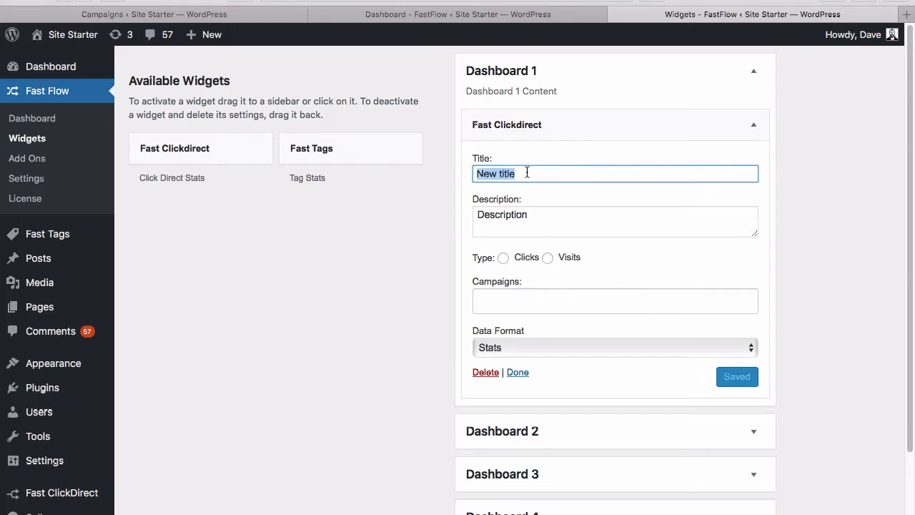
pyautogui.write('Clicks')
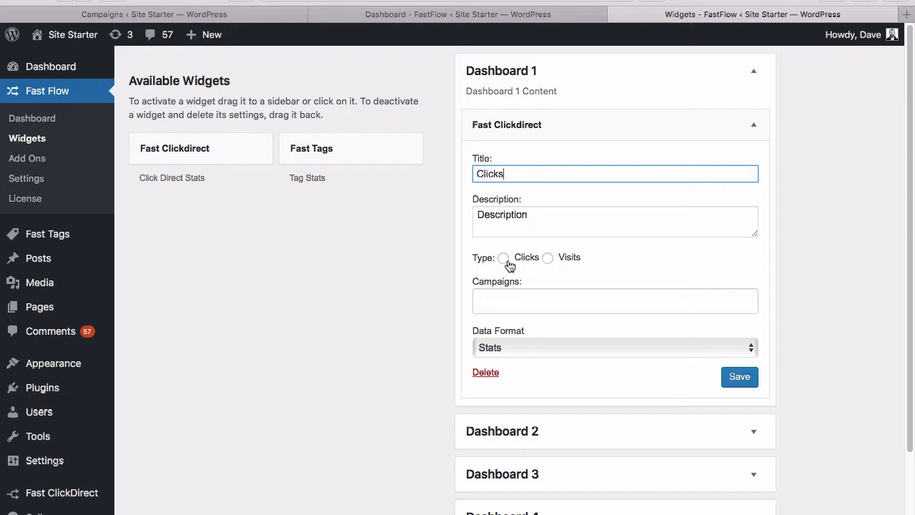
# Configure the widget with type Clicks, the campaigns Click To Google and Campaign 2, and the Donut data format.
pyautogui.click(504, 260)
pyautogui.click(546, 289)
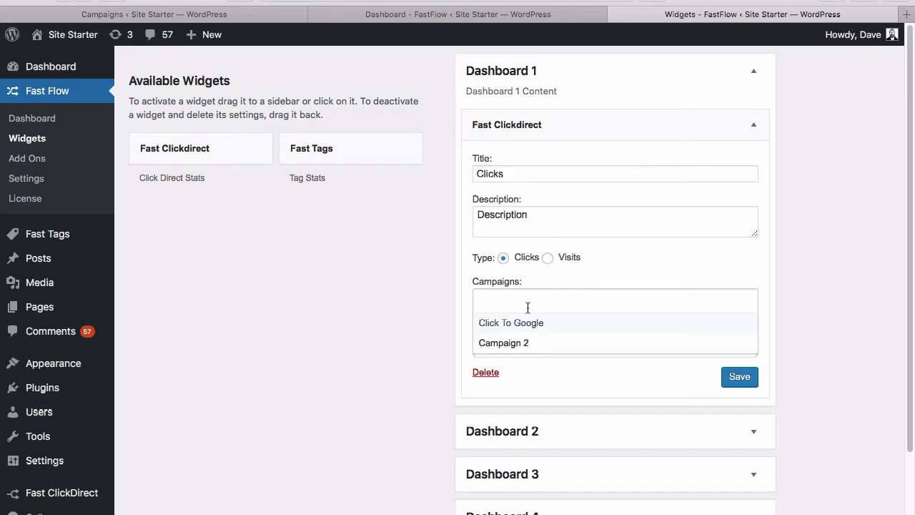
pyautogui.click(500, 326)
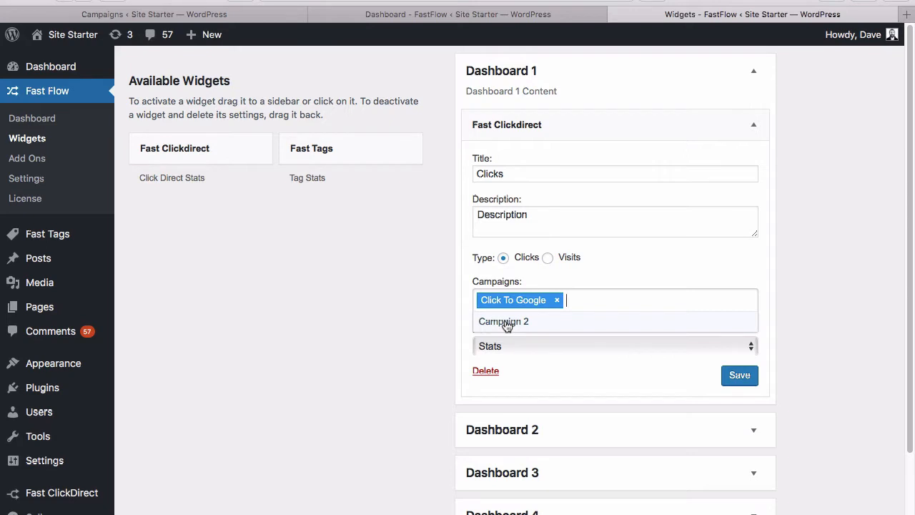
pyautogui.click(506, 324)
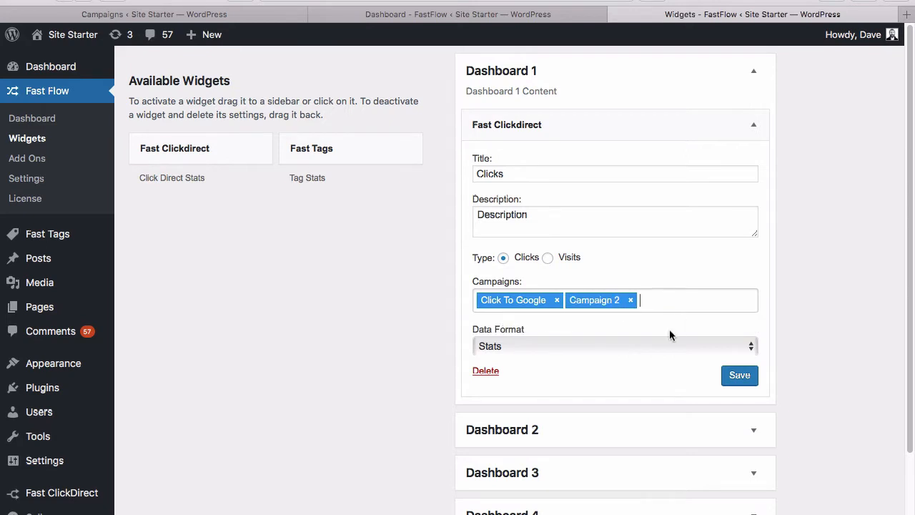
pyautogui.click(647, 345)
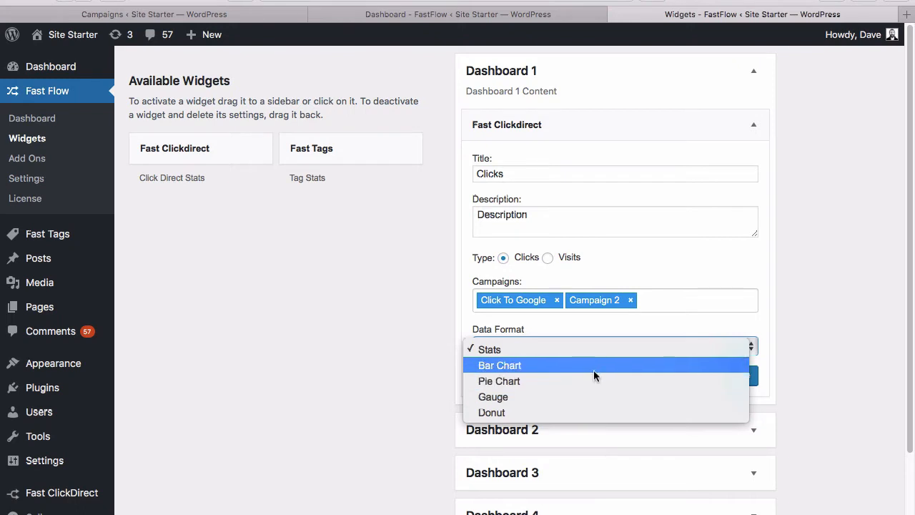
pyautogui.click(578, 414)
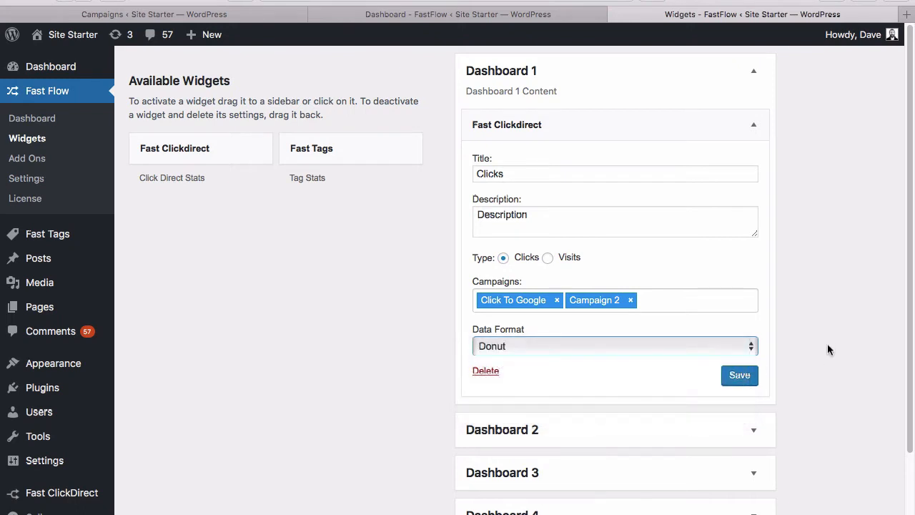
# Save the Clicks widget and open the Fast Flow dashboard in a new browser tab to view its chart.
pyautogui.click(736, 381)
pyautogui.click(739, 381)
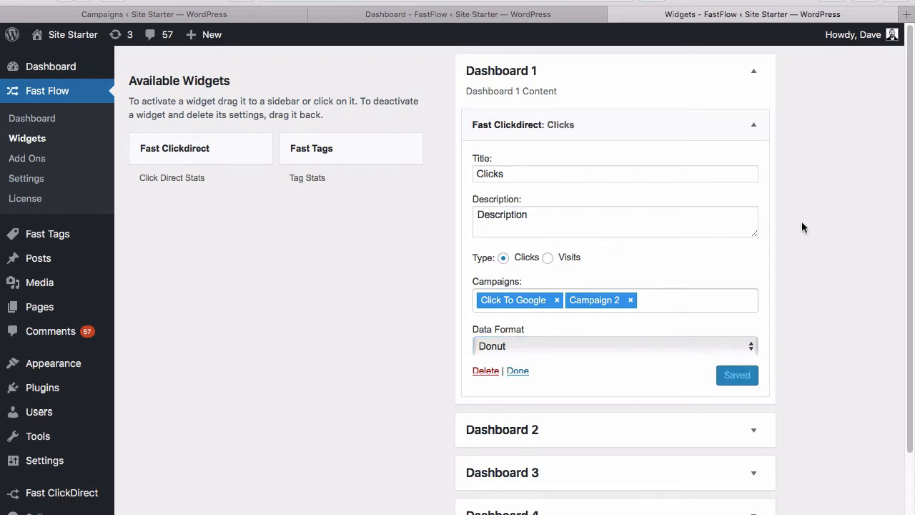
pyautogui.keyDown('super'); pyautogui.click(32, 119); pyautogui.keyUp('super')
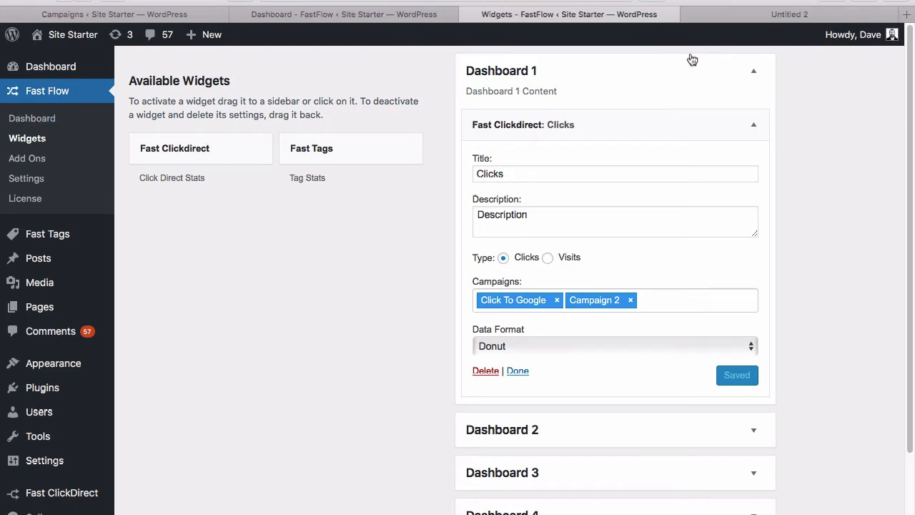
pyautogui.click(752, 15)
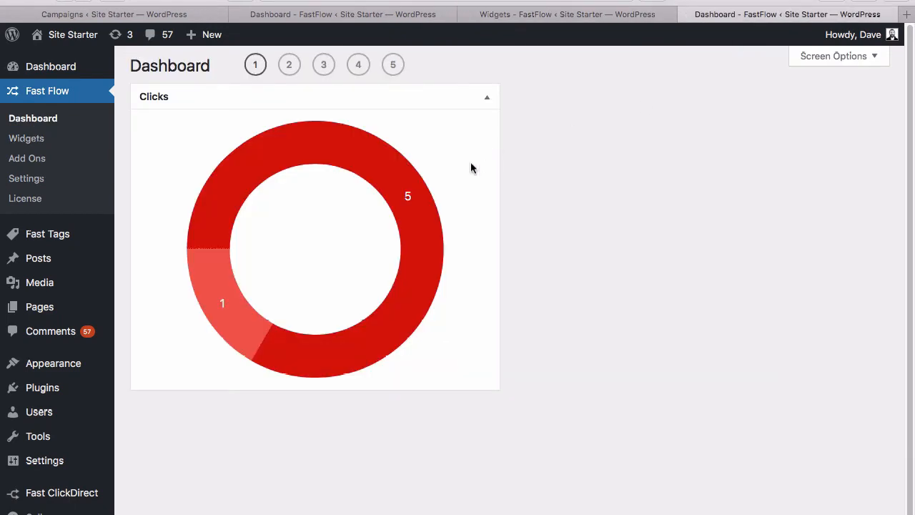